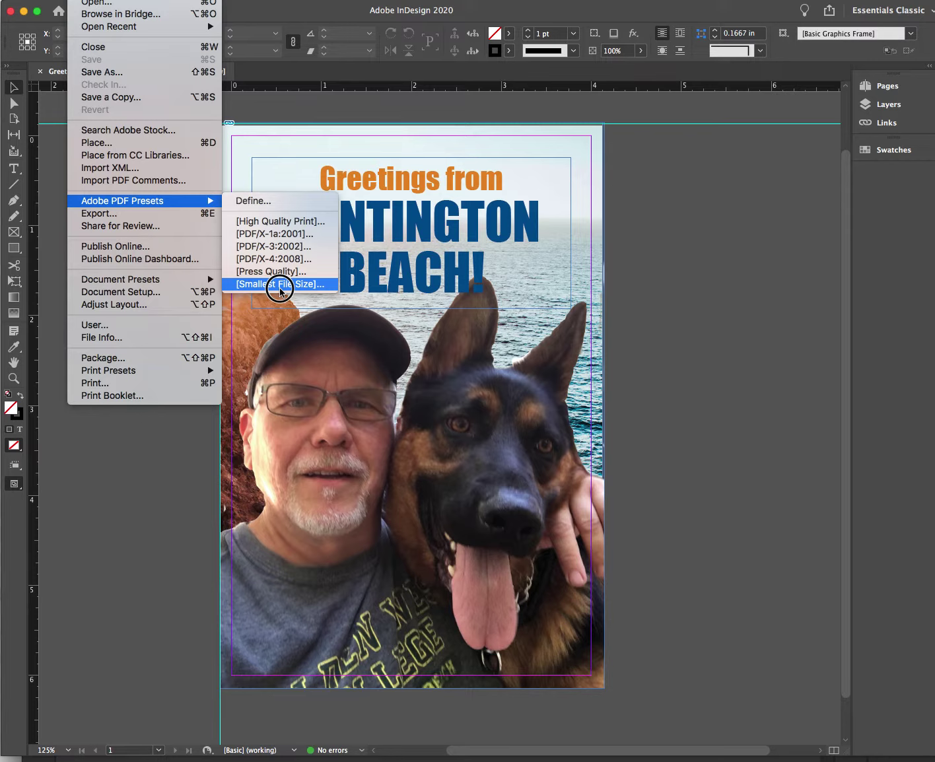
# - Choose the High Quality Print preset and name the PDF 'jerry-postcard-feb7'
pyautogui.click(281, 221)
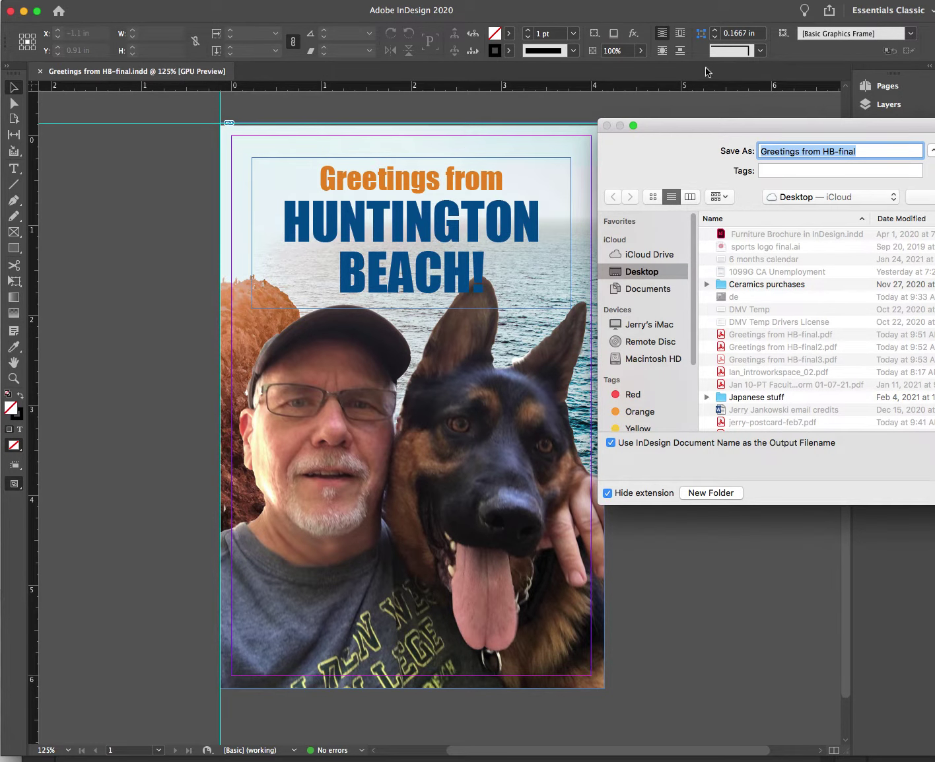
pyautogui.moveTo(724, 130); pyautogui.dragTo(570, 140)
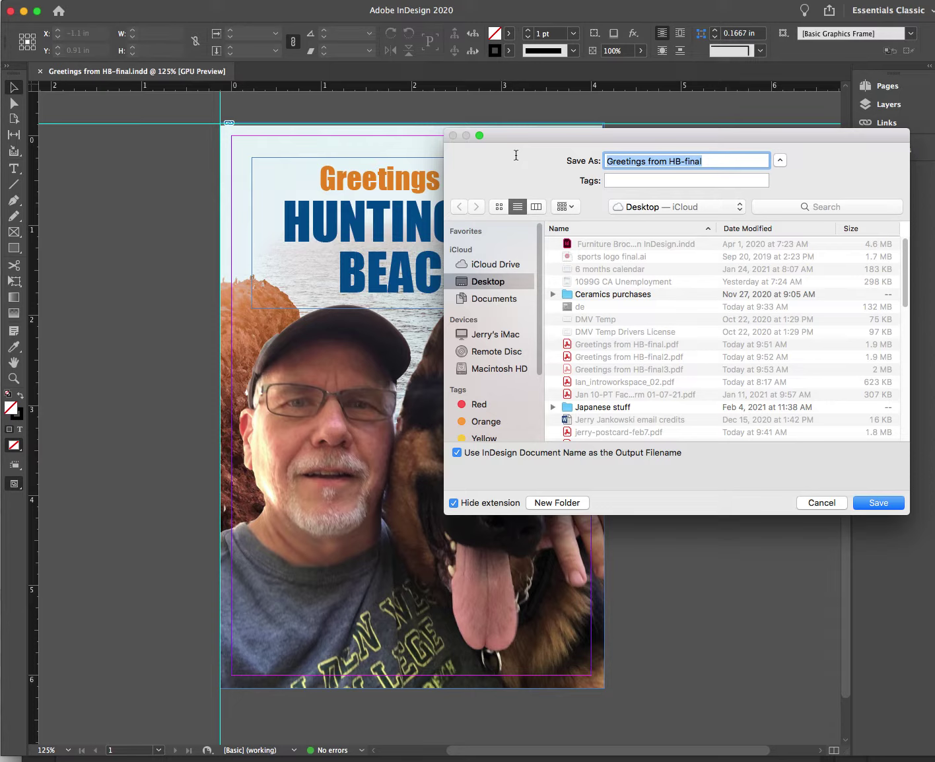
pyautogui.write('jerry')
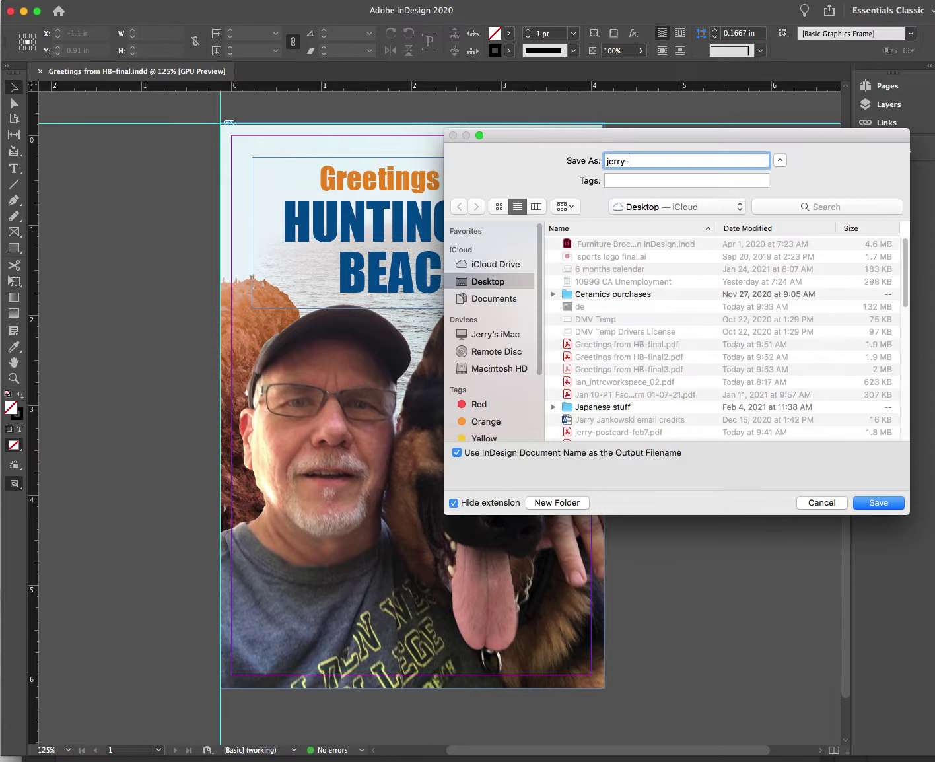
pyautogui.write('-postcard-feb7')
# - Save it to the Desktop, replacing the existing postcard PDF
pyautogui.click(652, 207)
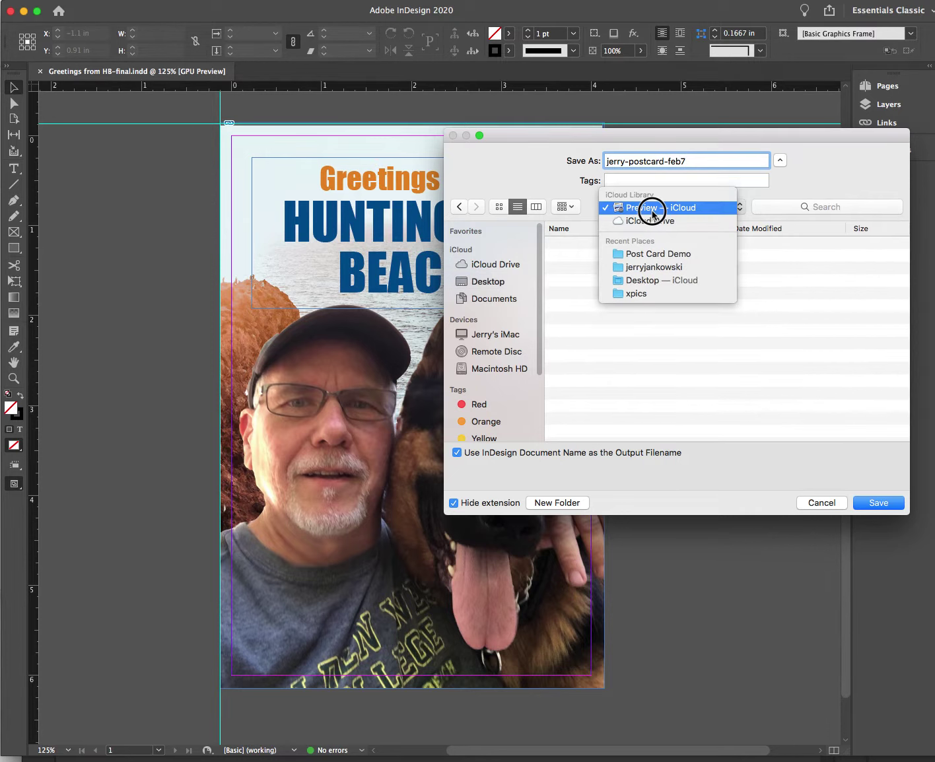
pyautogui.click(653, 210)
pyautogui.click(653, 208)
pyautogui.click(655, 279)
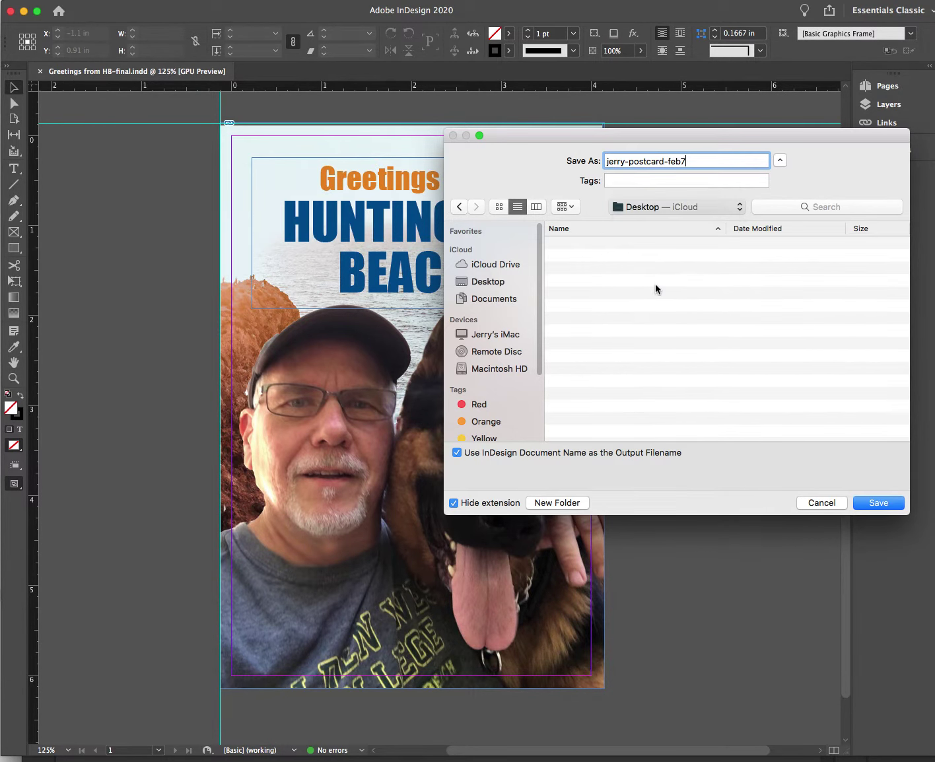
pyautogui.click(878, 503)
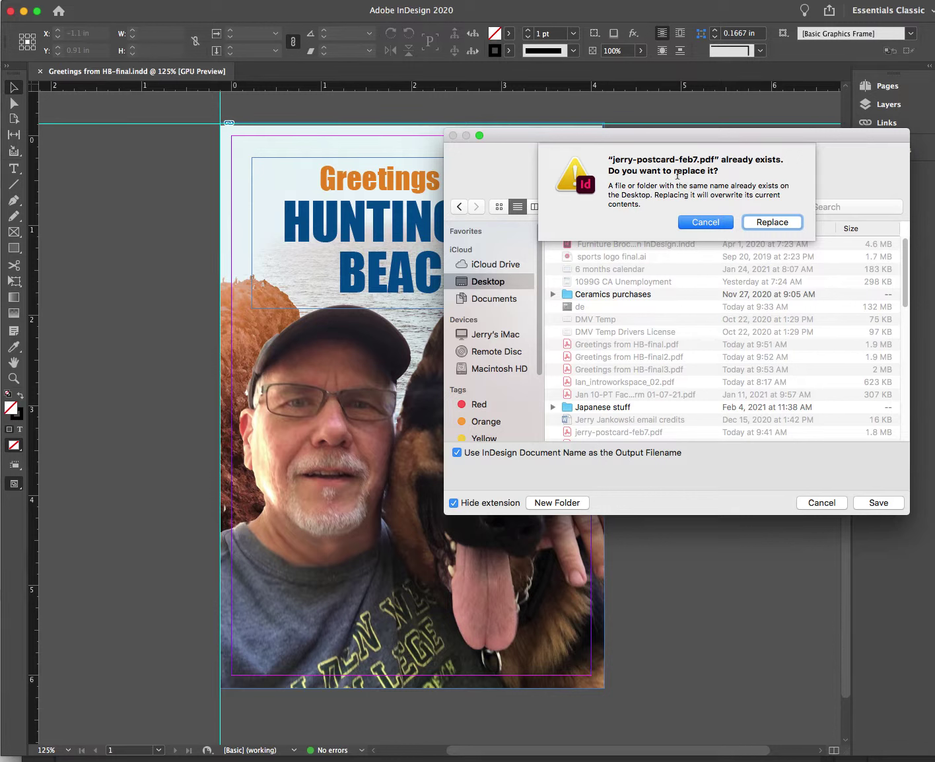
pyautogui.click(771, 223)
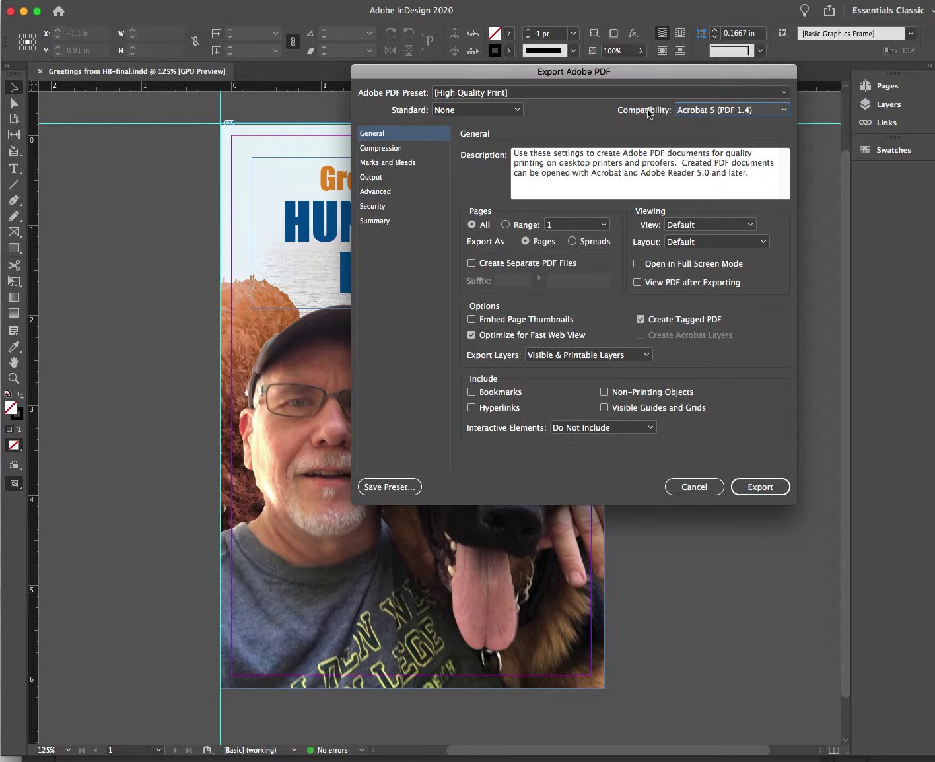
# - Set compatibility to Acrobat 8/9 (PDF 1.7) and turn on all printer's marks
pyautogui.click(697, 110)
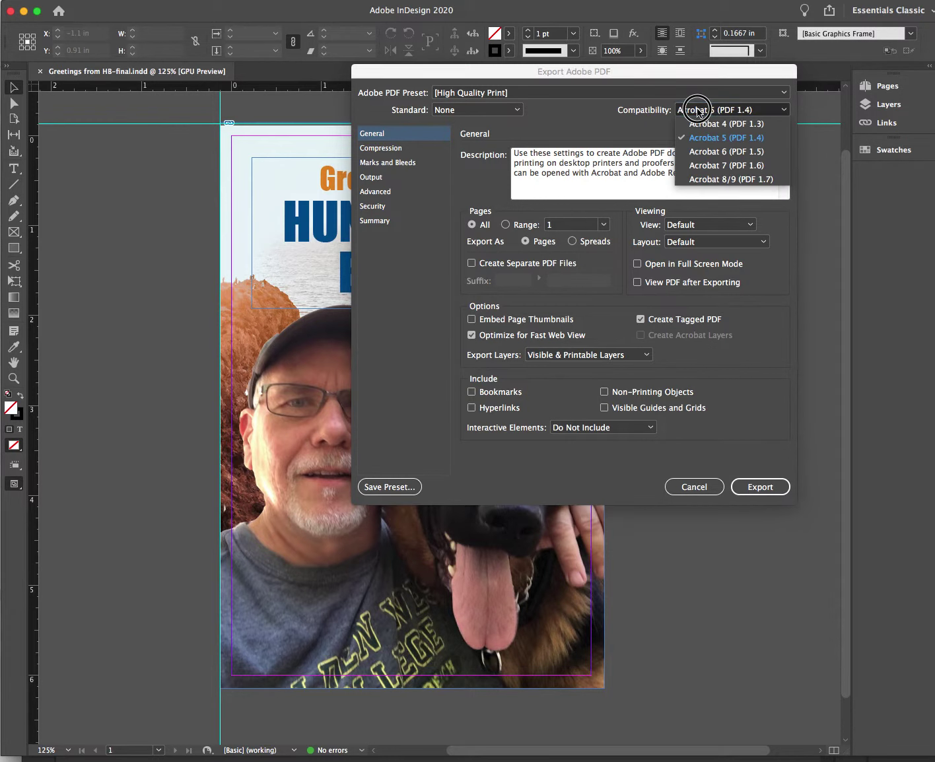
pyautogui.click(717, 179)
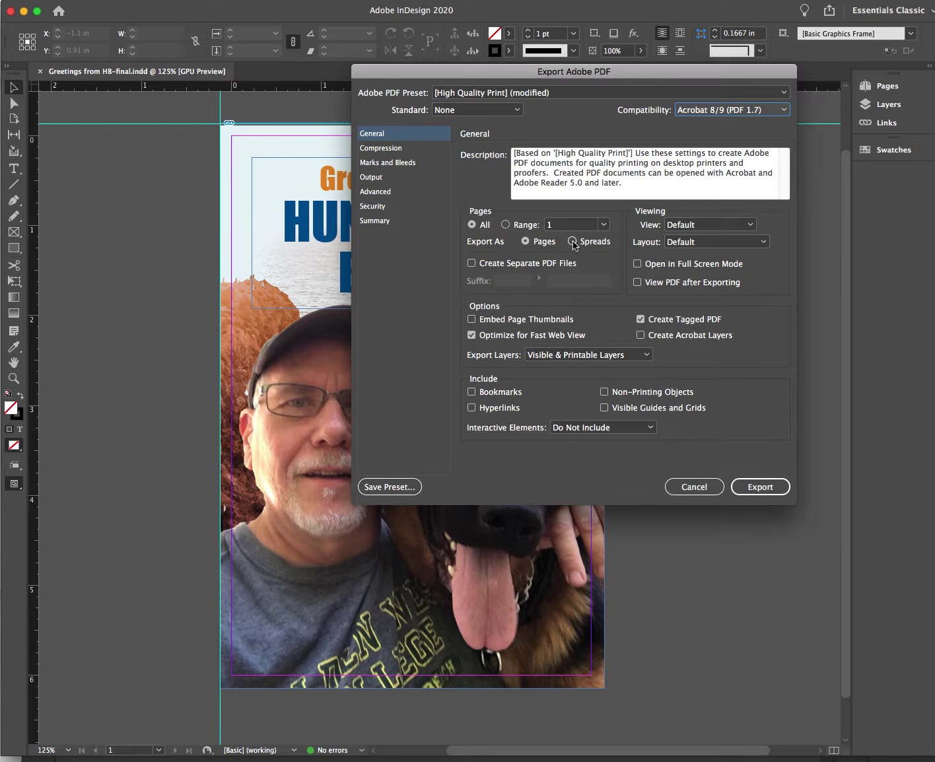
pyautogui.click(380, 164)
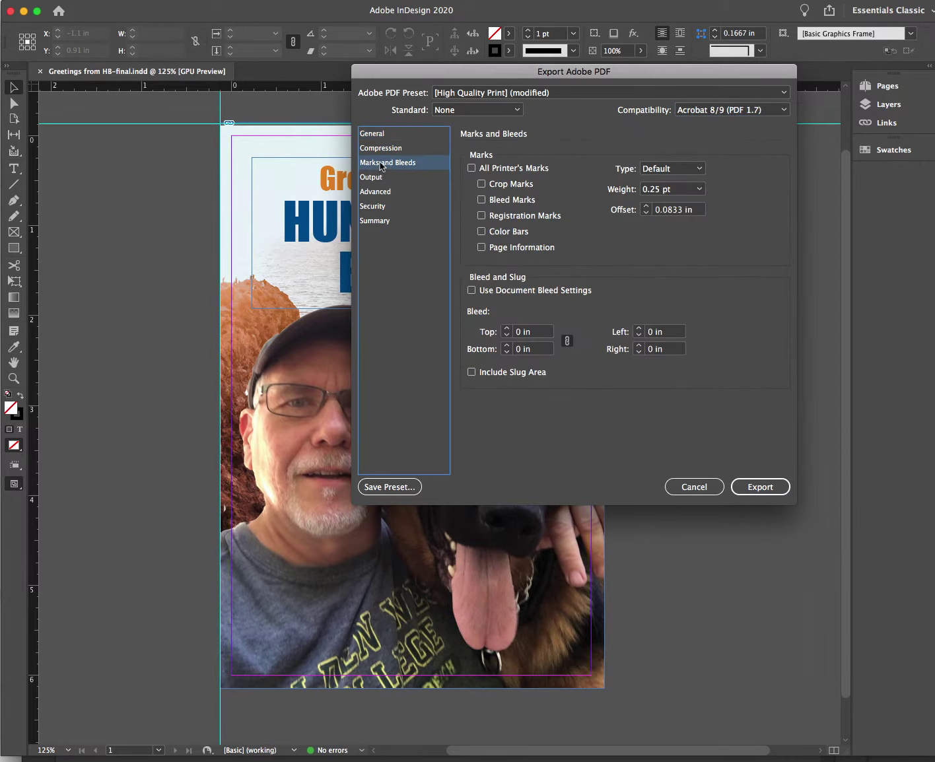
pyautogui.click(471, 168)
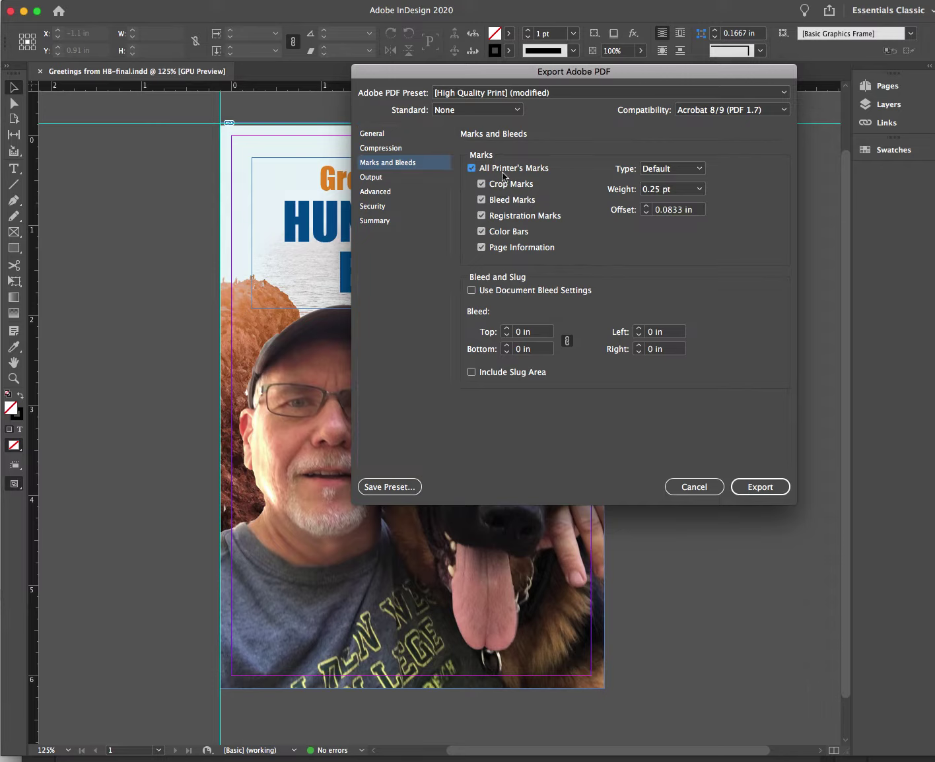
# - Enter a 0.125 in bleed on all four sides and export the PDF
pyautogui.click(519, 332)
pyautogui.moveTo(519, 334); pyautogui.dragTo(508, 333)
pyautogui.write('.125')
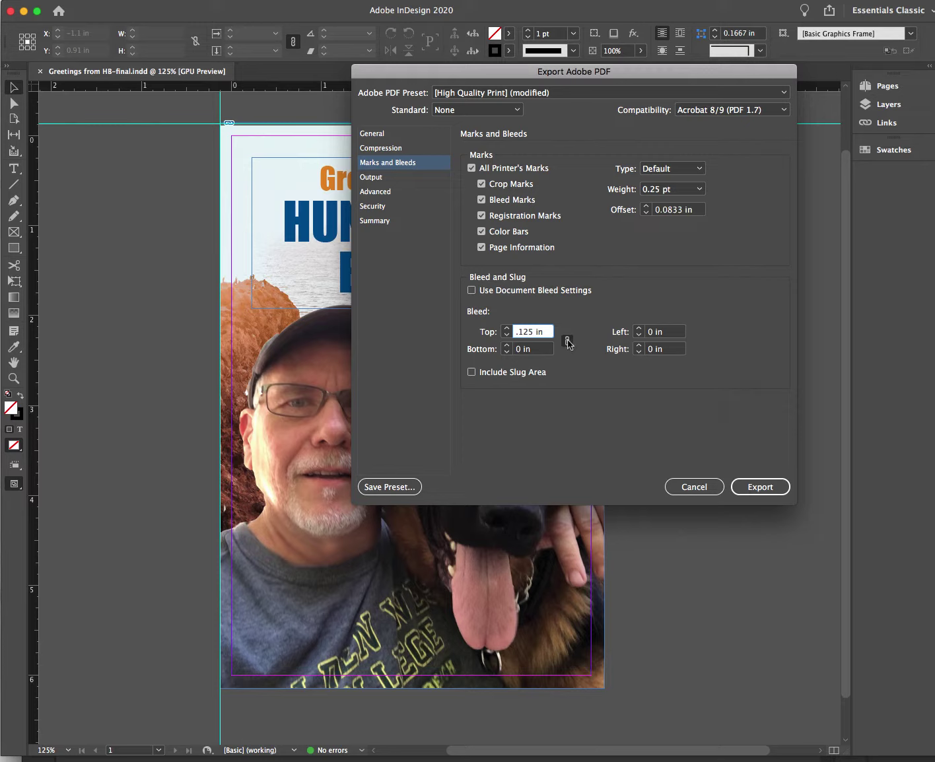
pyautogui.click(659, 351)
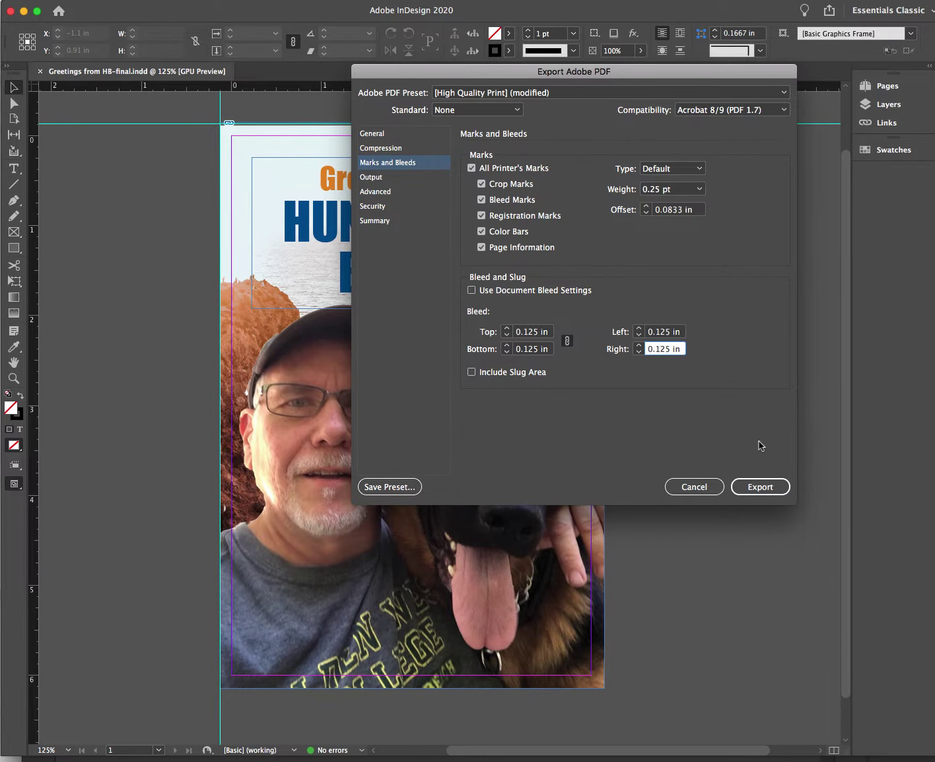
pyautogui.click(771, 485)
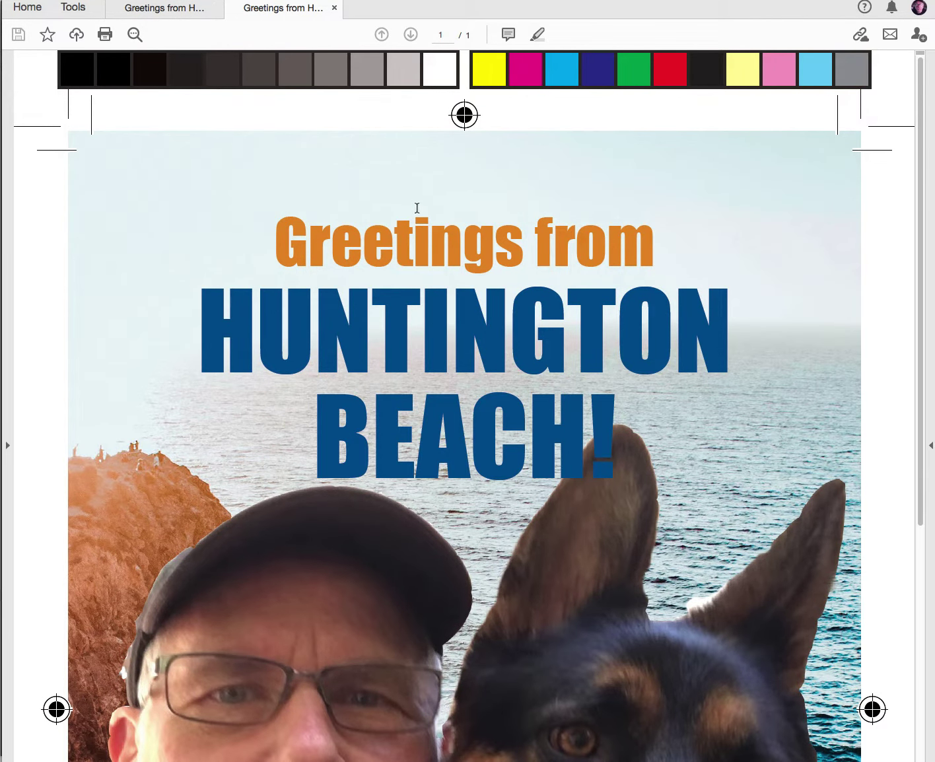
# - Zoom out to check the colour bars, crop and registration marks, then close only this tab
pyautogui.scroll(-3, 457, 214)
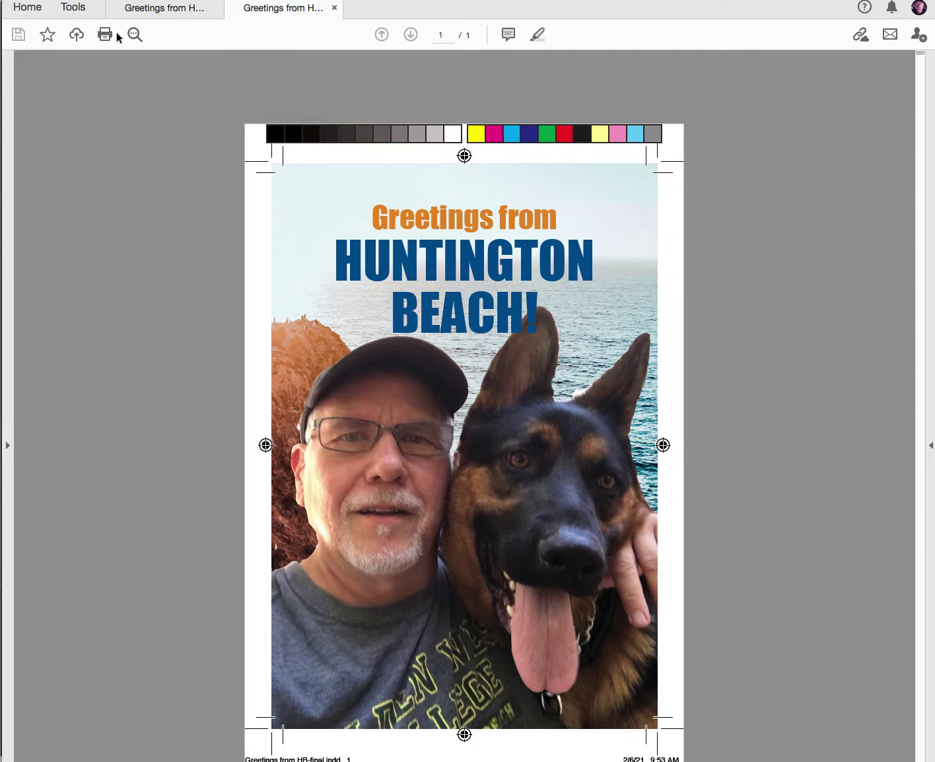
pyautogui.click(671, 18)
pyautogui.press('super+w')
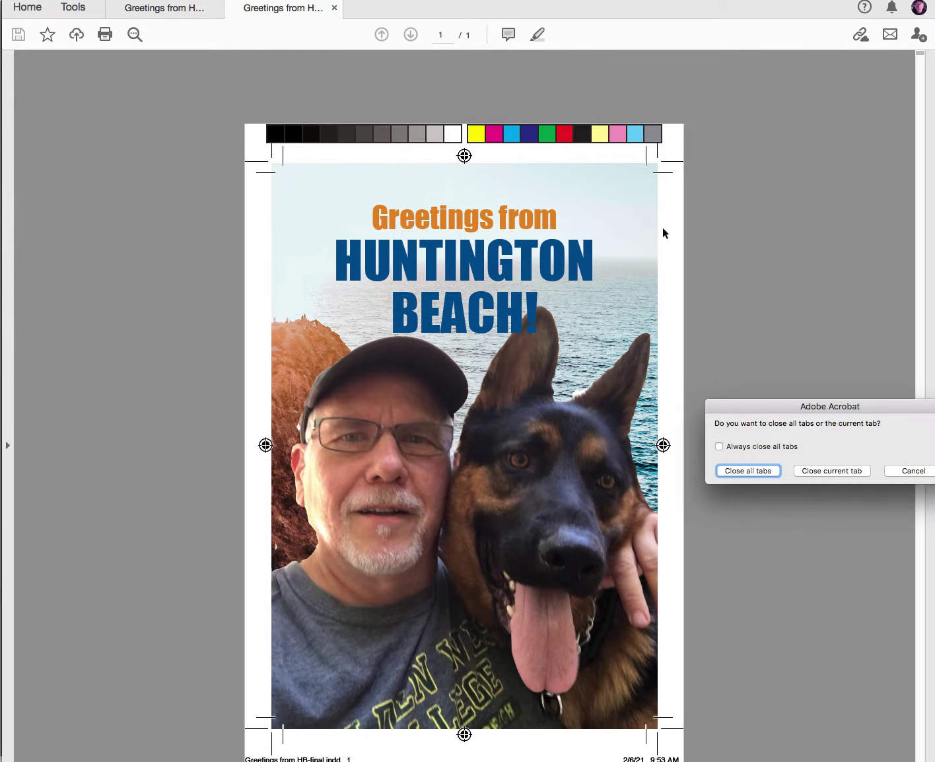
pyautogui.click(817, 468)
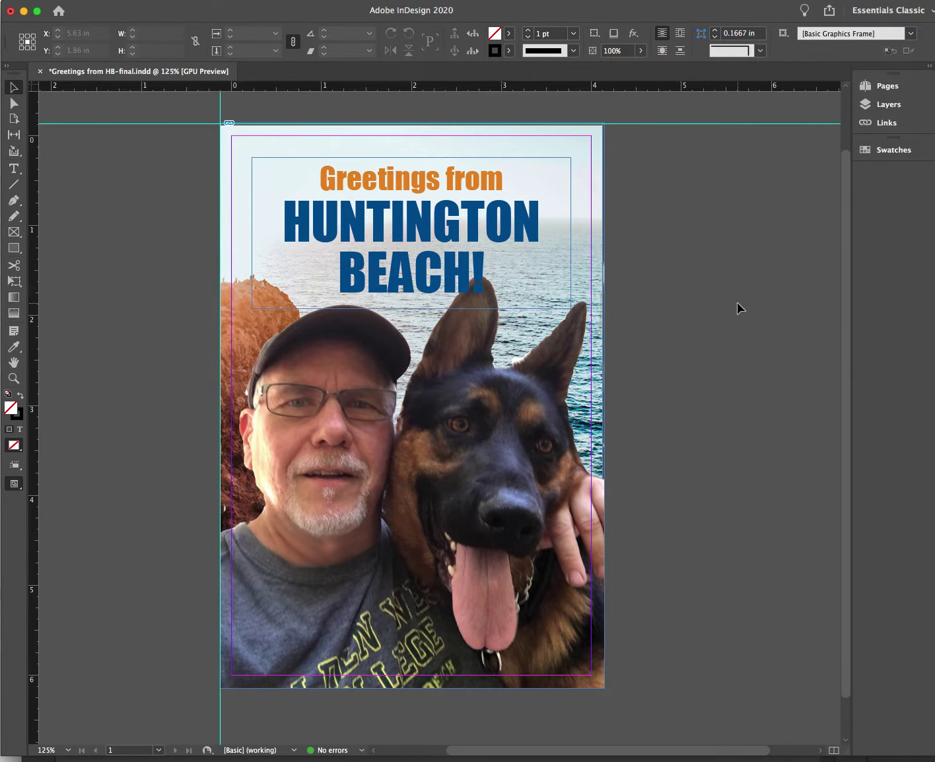
# - Close the Huntington Beach postcard document and choose Save to keep its changes
pyautogui.click(11, 12)
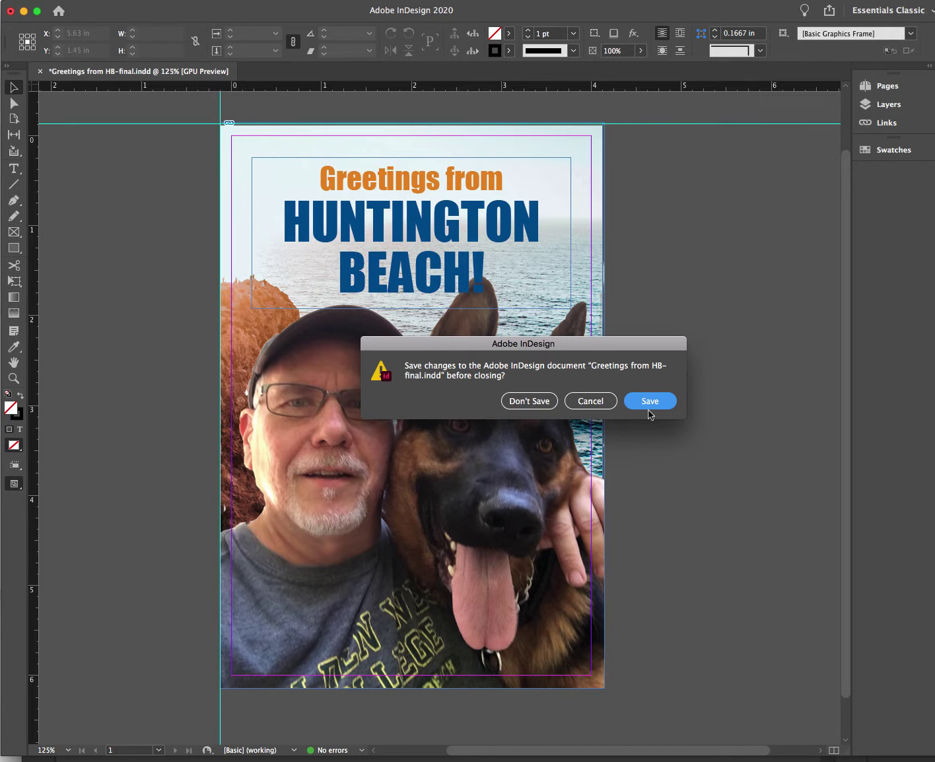
pyautogui.click(649, 400)
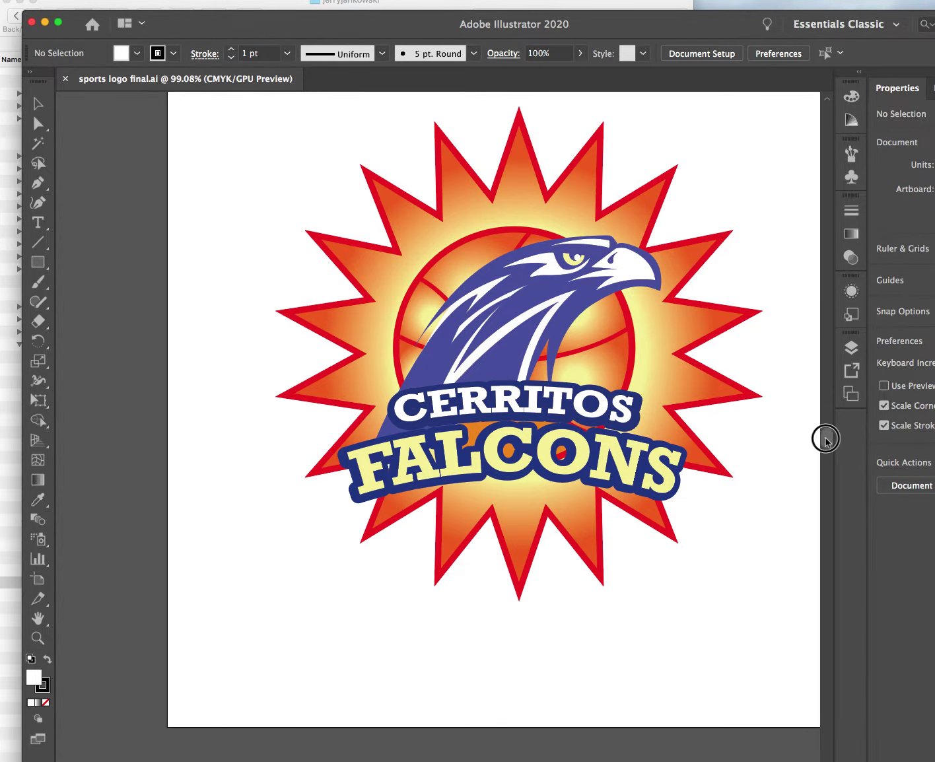
# - Deselect the starburst group and bring up Illustrator's File menu
pyautogui.scroll(3, 816, 435)
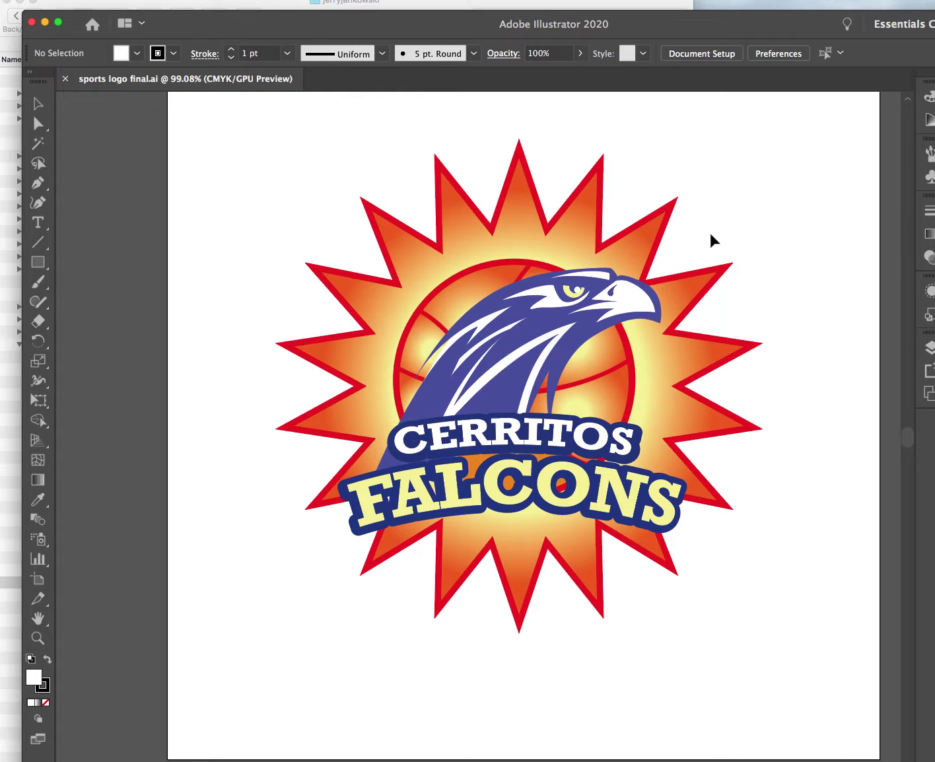
pyautogui.click(814, 271)
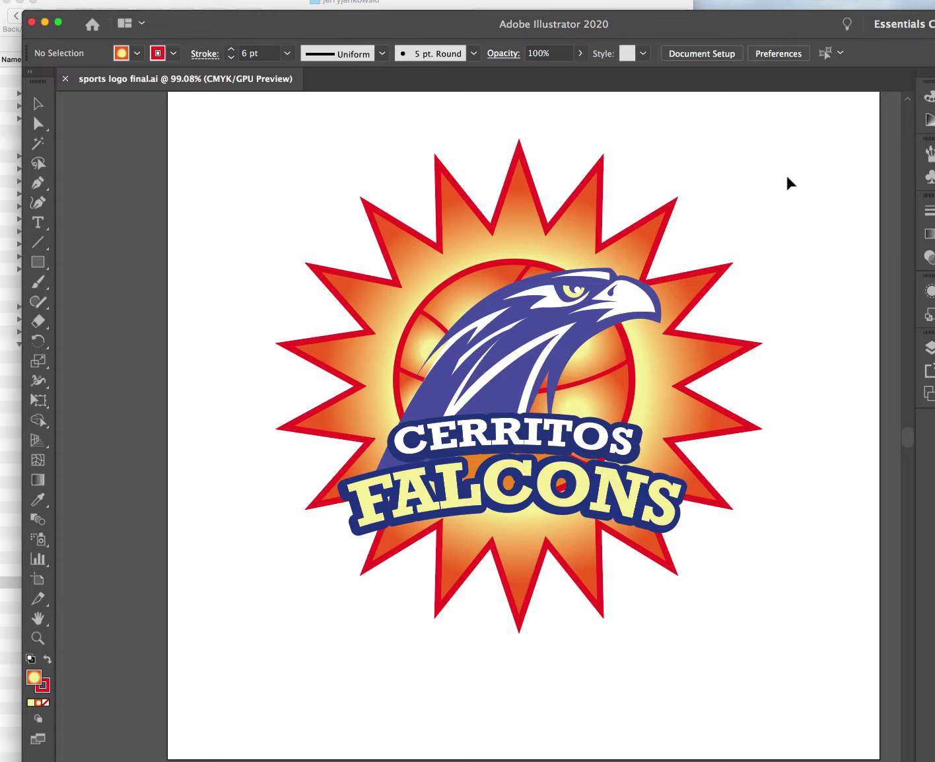
pyautogui.click(46, 0)
pyautogui.moveTo(85, 0)
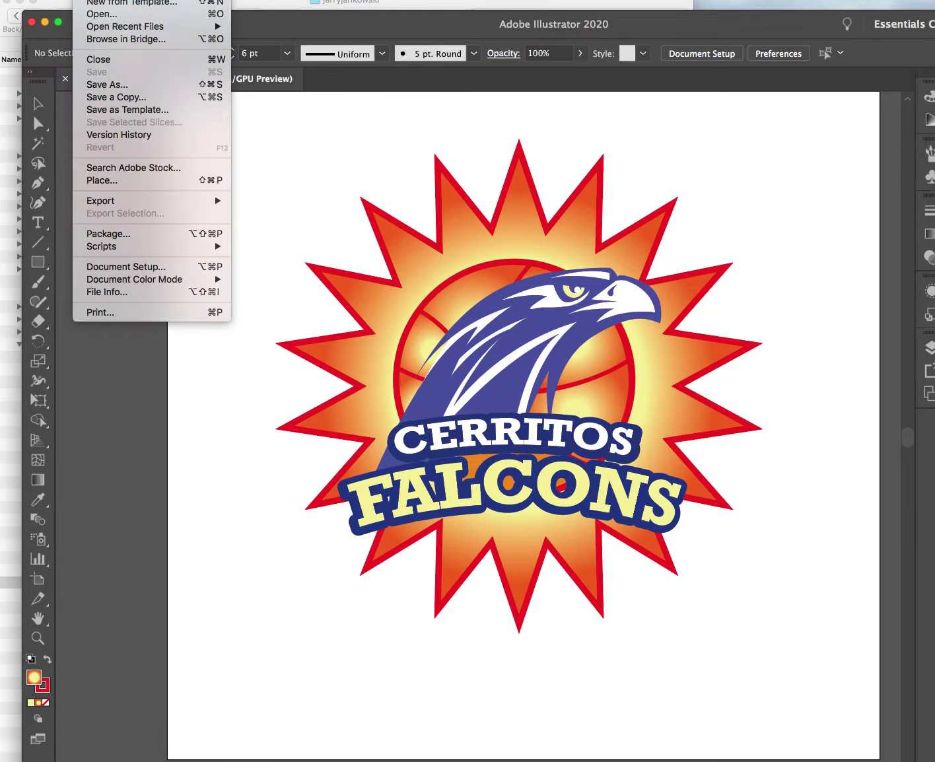
# - Use Save As to rename the logo file to 'jerry-sportslogo-feb7'
pyautogui.click(121, 90)
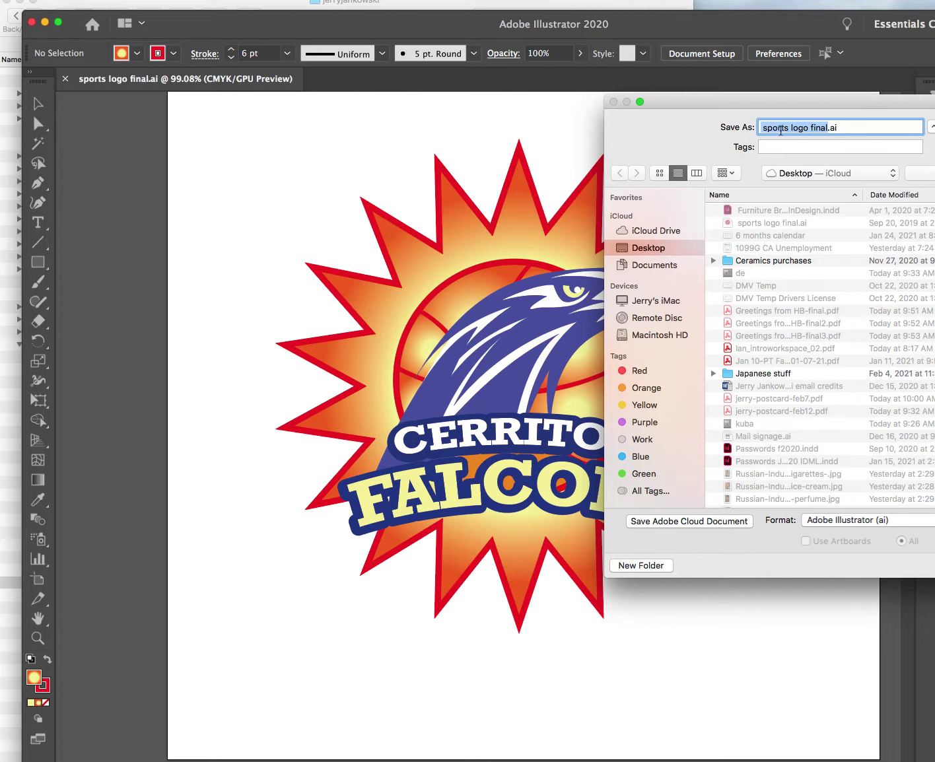
pyautogui.click(825, 127)
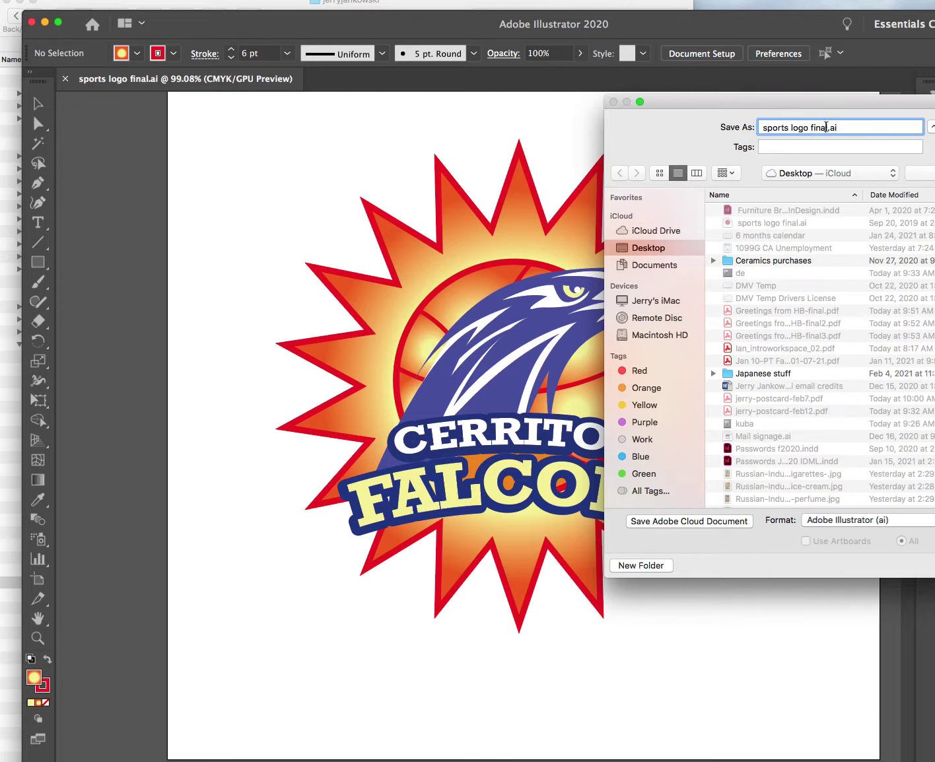
pyautogui.moveTo(825, 127); pyautogui.dragTo(656, 127)
pyautogui.write('jerry')
pyautogui.write('-')
pyautogui.write('s[p')
pyautogui.press('BackSpace')
pyautogui.press('BackSpace')
pyautogui.write('portslogo-feb7')
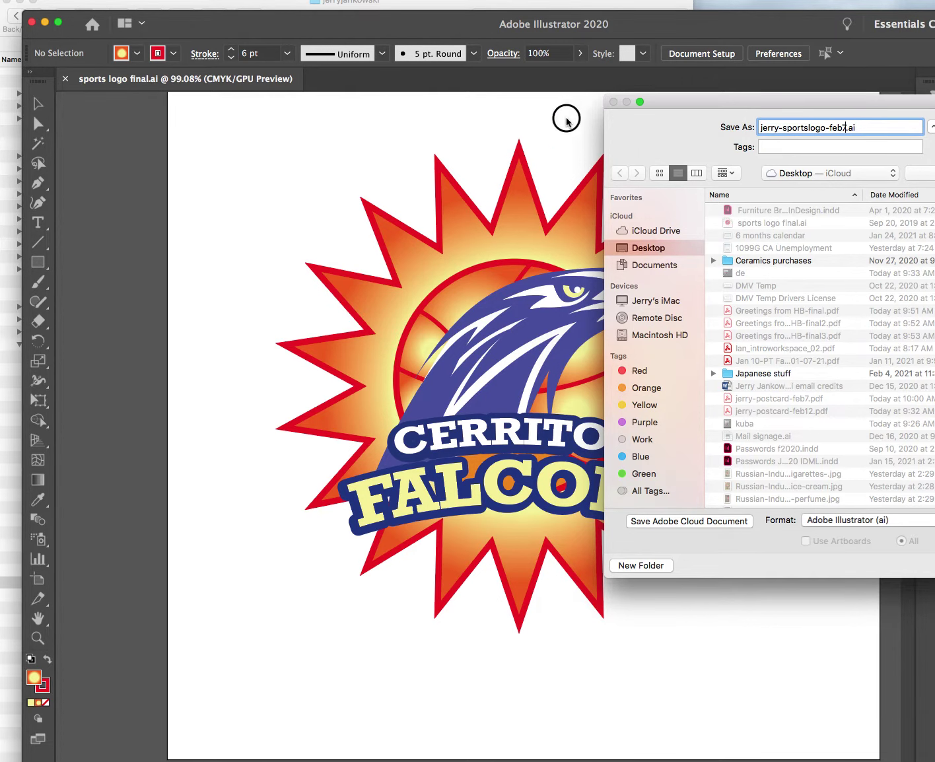
# - Set the format to Adobe PDF (pdf) and save it to the Desktop
pyautogui.moveTo(666, 104); pyautogui.dragTo(379, 105)
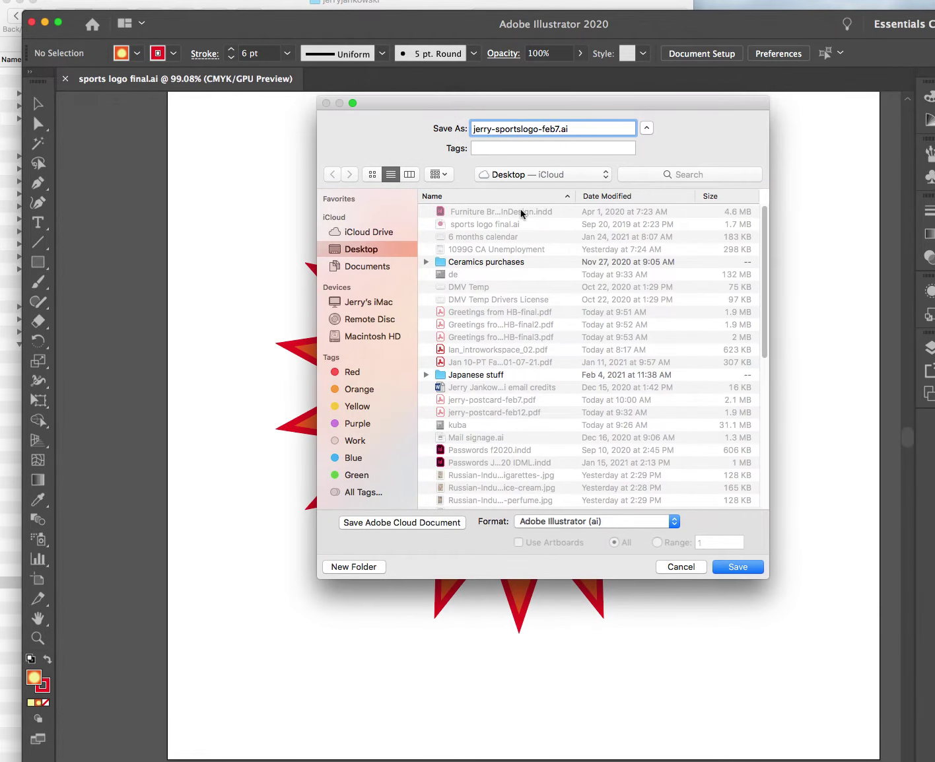
pyautogui.click(573, 523)
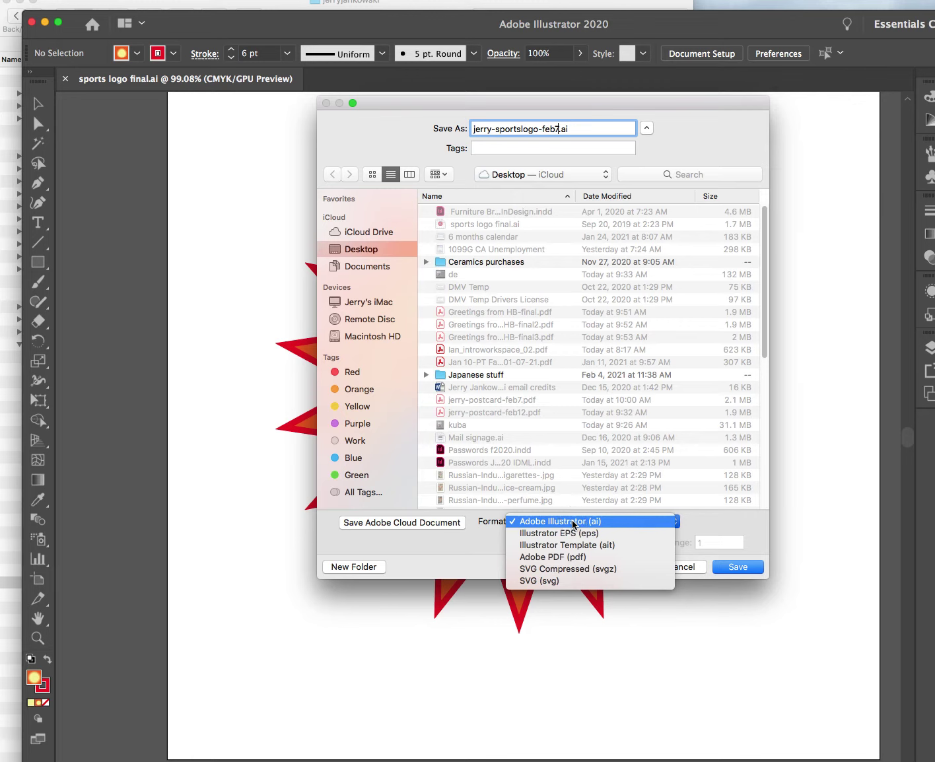
pyautogui.click(561, 558)
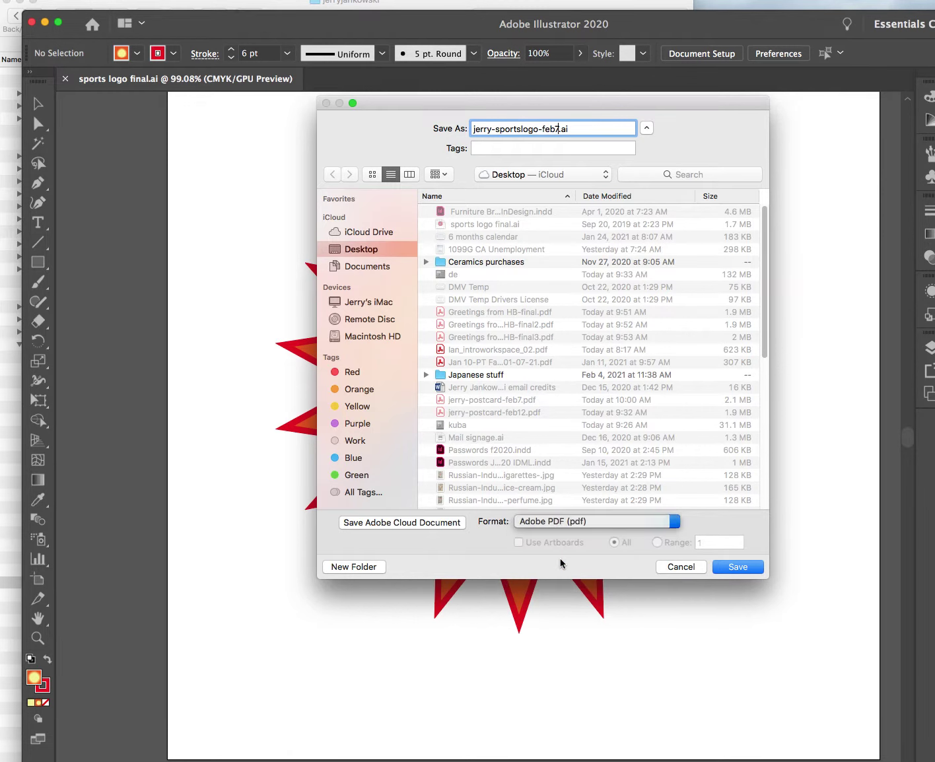
pyautogui.click(734, 567)
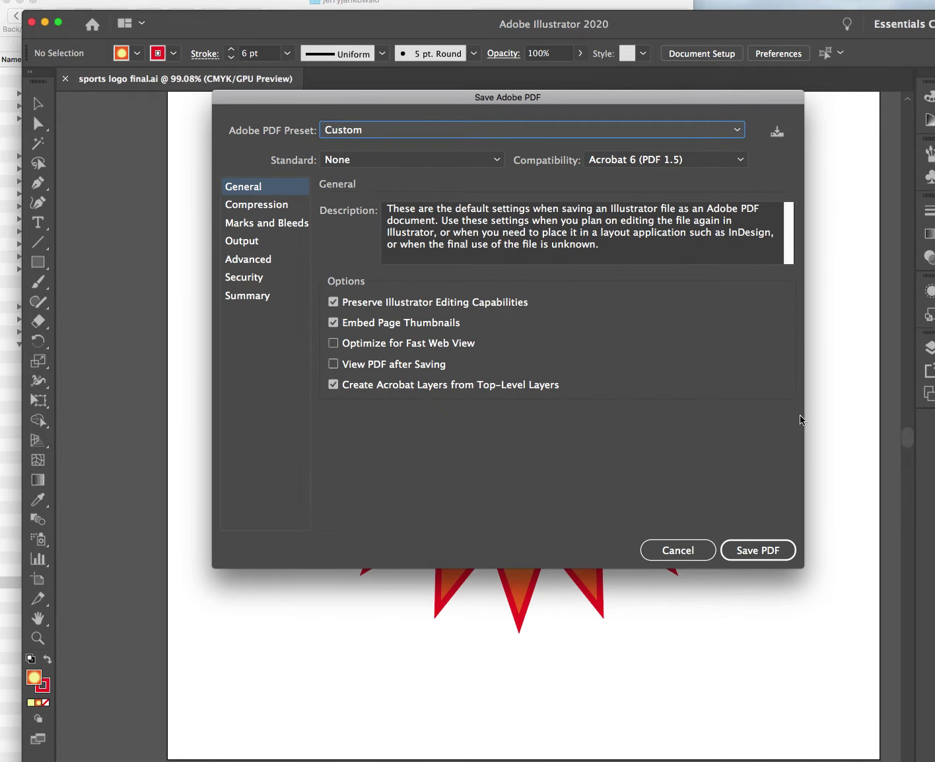
# - Save the logo PDF with Acrobat 8 (PDF 1.7) compatibility and zoom out in Acrobat
pyautogui.click(673, 162)
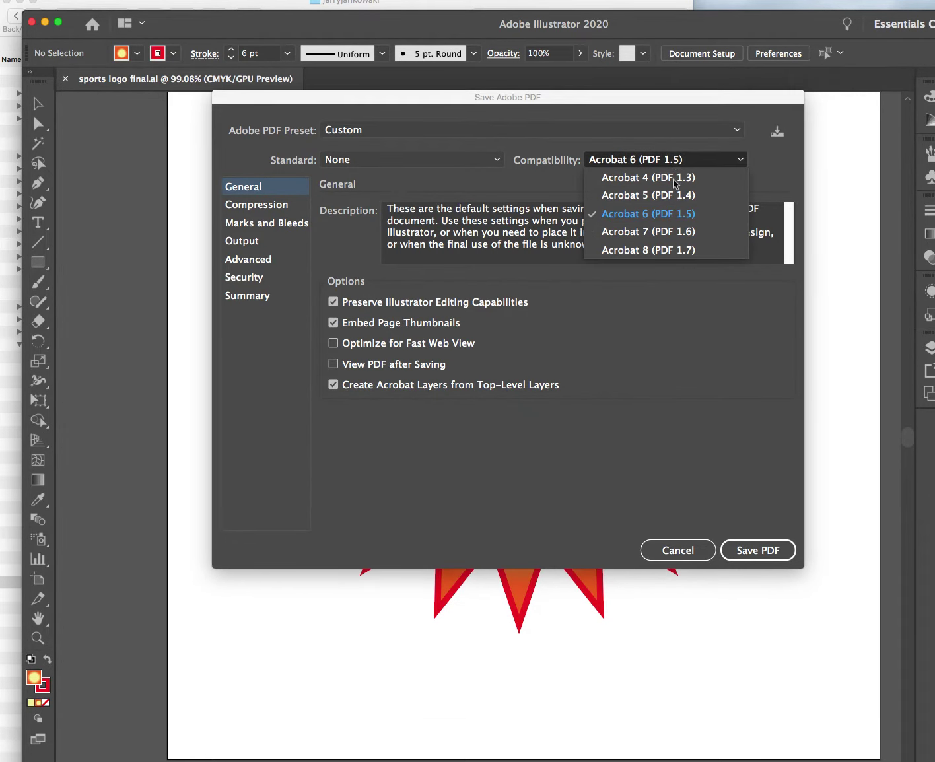
pyautogui.click(671, 255)
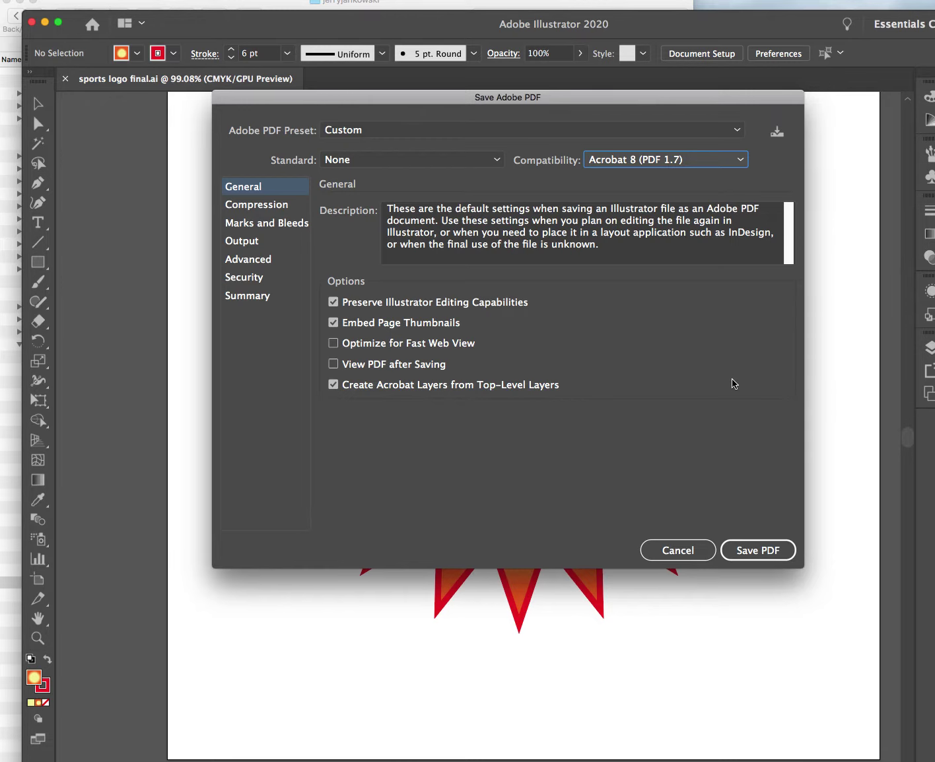
pyautogui.click(763, 552)
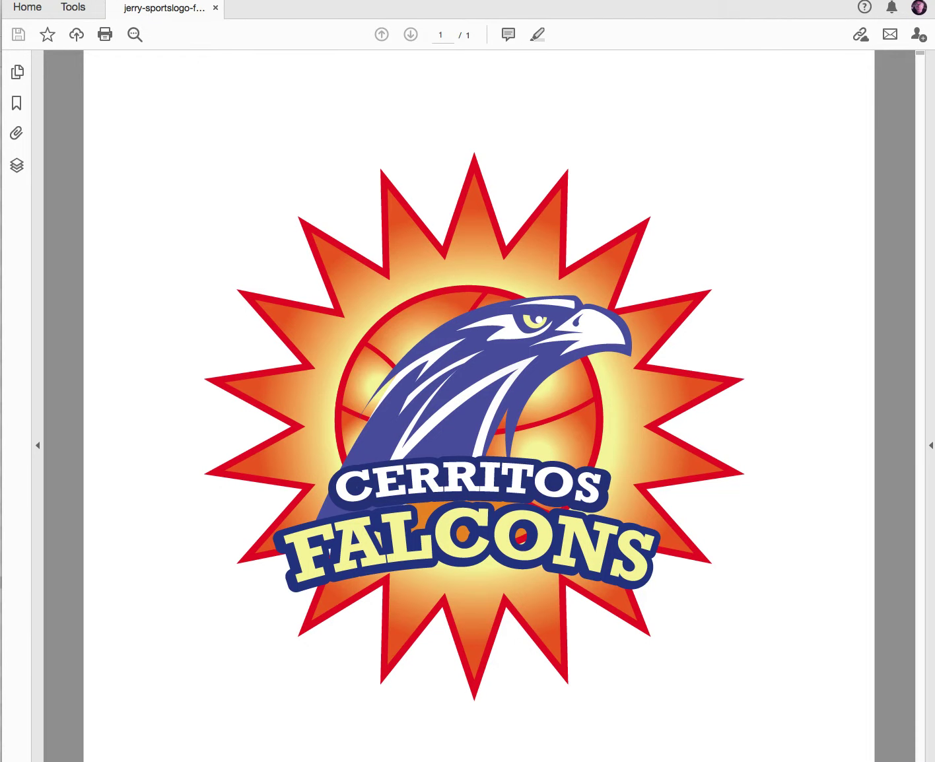
pyautogui.press('super+minus')
pyautogui.press('super+minus')
pyautogui.press('super+minus')
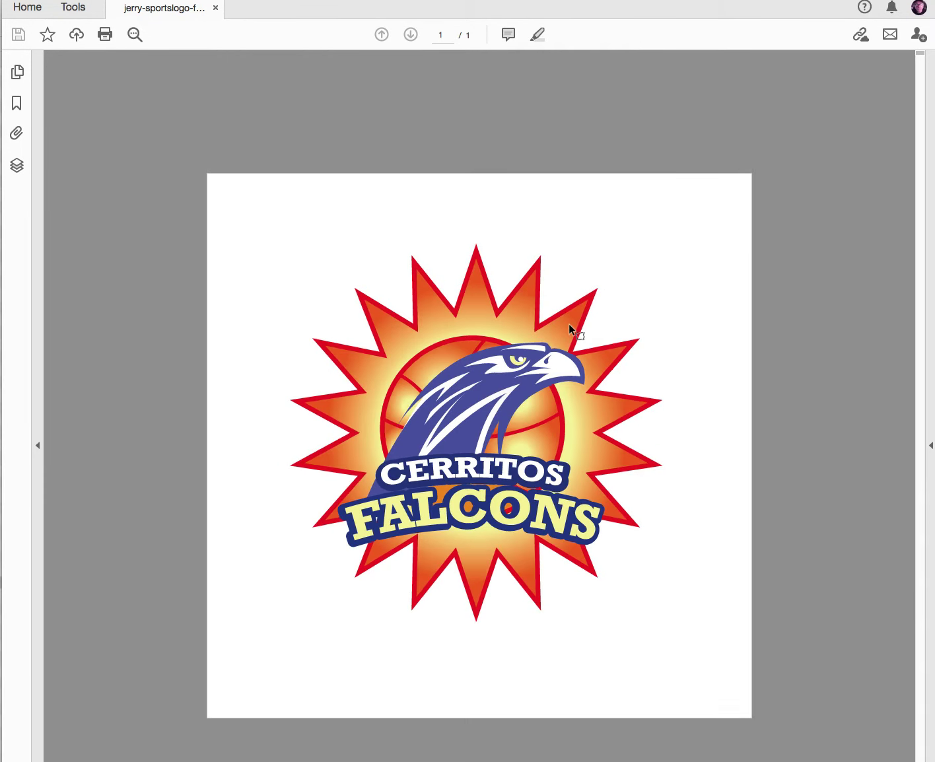